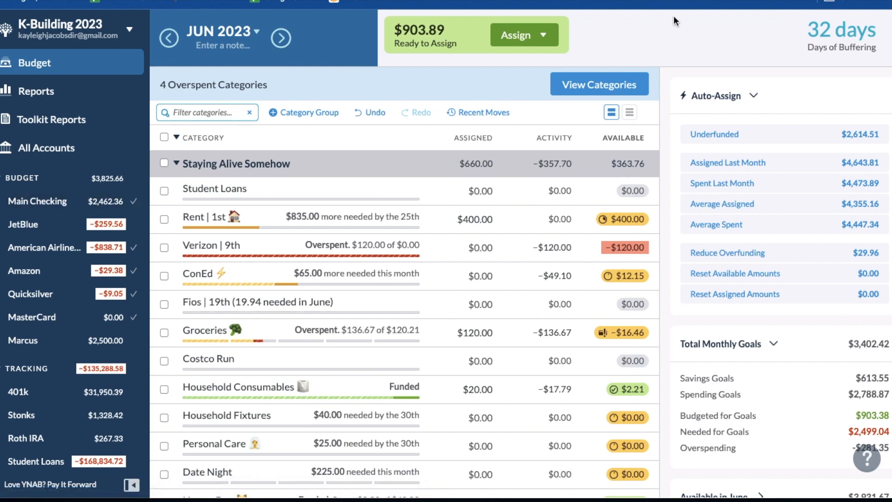
Filter the budget to overspent categories and review the transactions behind the Ordering Food activity
{"action": "left_click", "coordinate": [615, 85]}
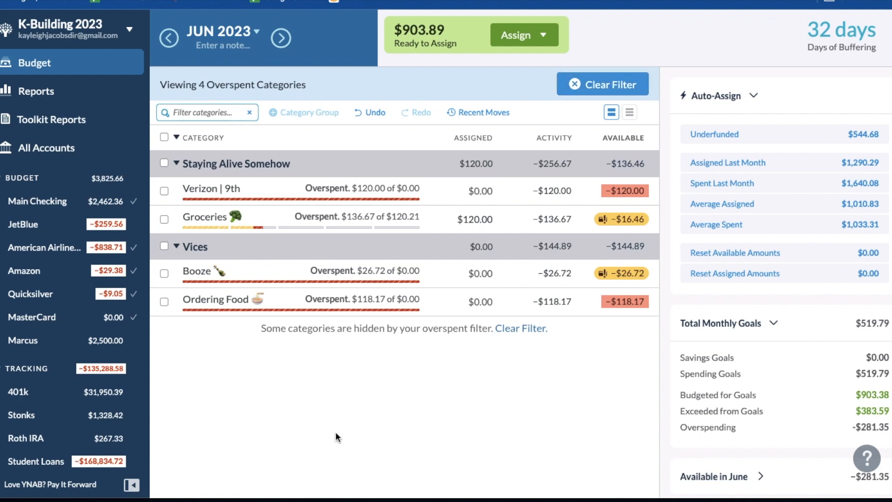
{"action": "left_click", "coordinate": [562, 300]}
{"action": "scroll", "coordinate": [552, 219], "scroll_direction": "down", "scroll_amount": 1}
{"action": "scroll", "coordinate": [593, 159], "scroll_direction": "up", "scroll_amount": 1}
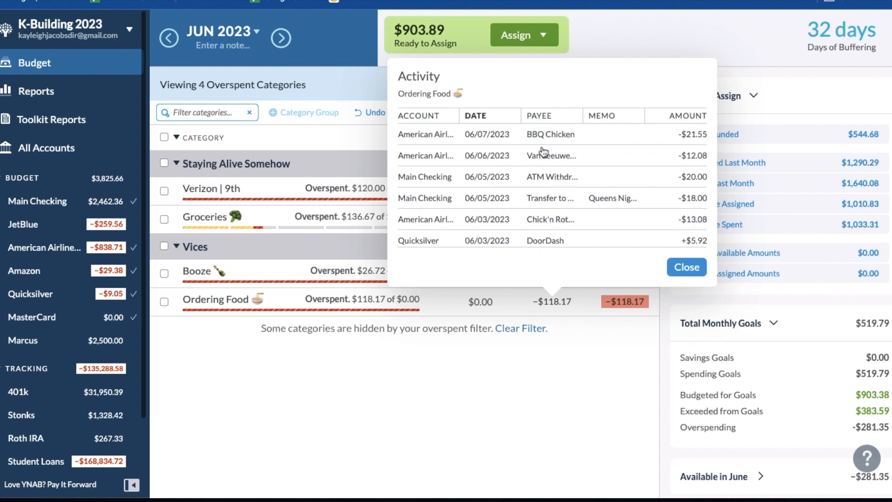
{"action": "scroll", "coordinate": [574, 200], "scroll_direction": "down", "scroll_amount": 1}
{"action": "scroll", "coordinate": [561, 234], "scroll_direction": "up", "scroll_amount": 1}
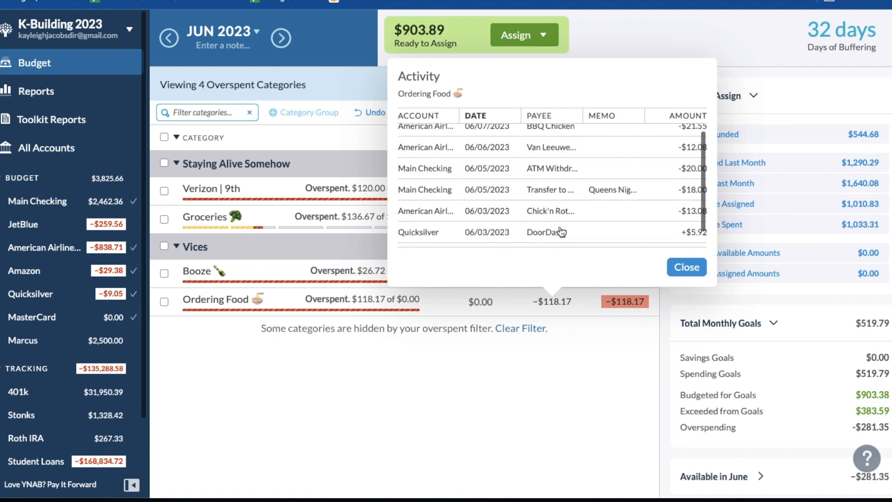
{"action": "left_click", "coordinate": [687, 268]}
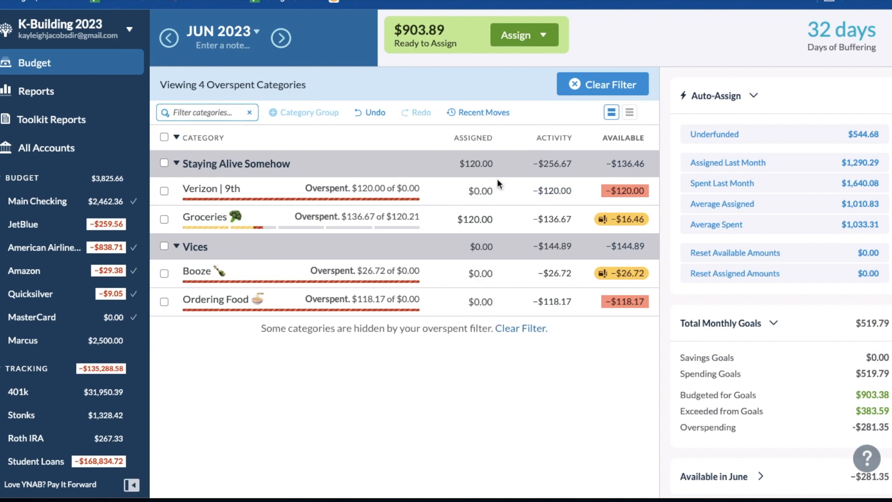
{"action": "left_click", "coordinate": [493, 192]}
{"action": "left_click", "coordinate": [493, 192]}
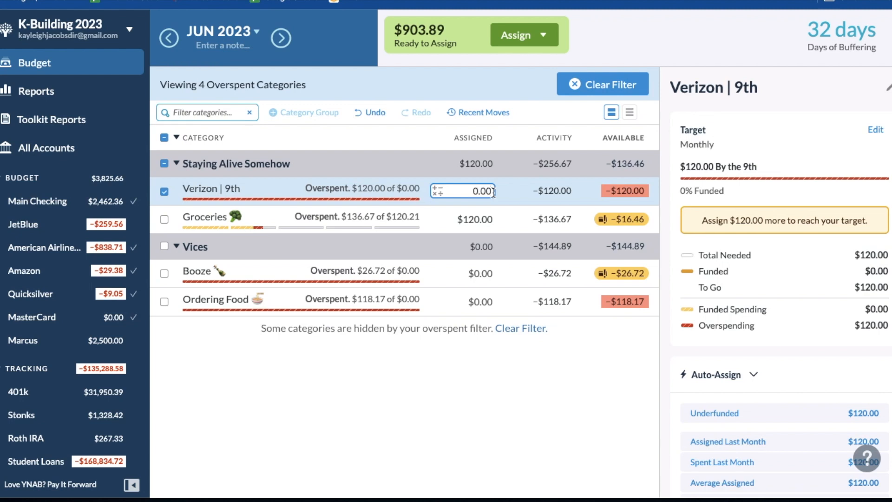
{"action": "type", "text": "120"}
{"action": "key", "text": "BackSpace"}
{"action": "key", "text": "BackSpace"}
{"action": "key", "text": "BackSpace"}
{"action": "key", "text": "BackSpace"}
{"action": "key", "text": "BackSpace"}
{"action": "key", "text": "BackSpace"}
{"action": "key", "text": "Return"}
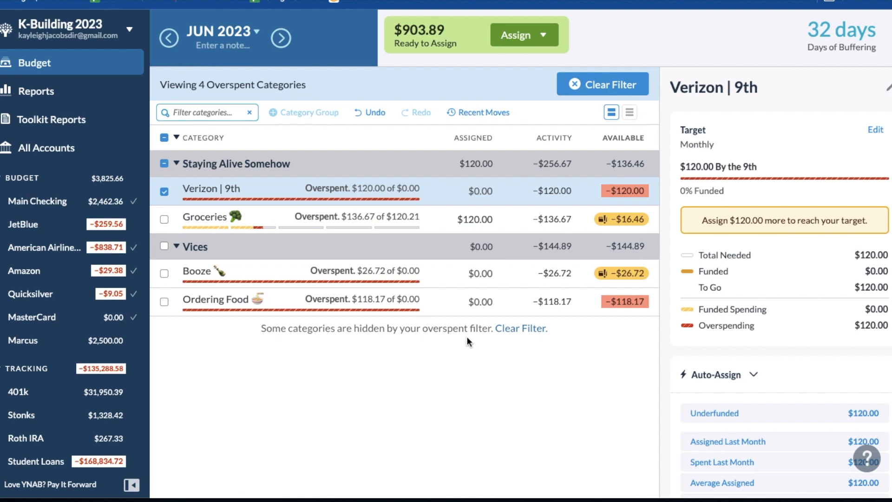
Add $120 to the assigned amount of Verizon | 9th for June 2023
{"action": "left_click", "coordinate": [491, 190]}
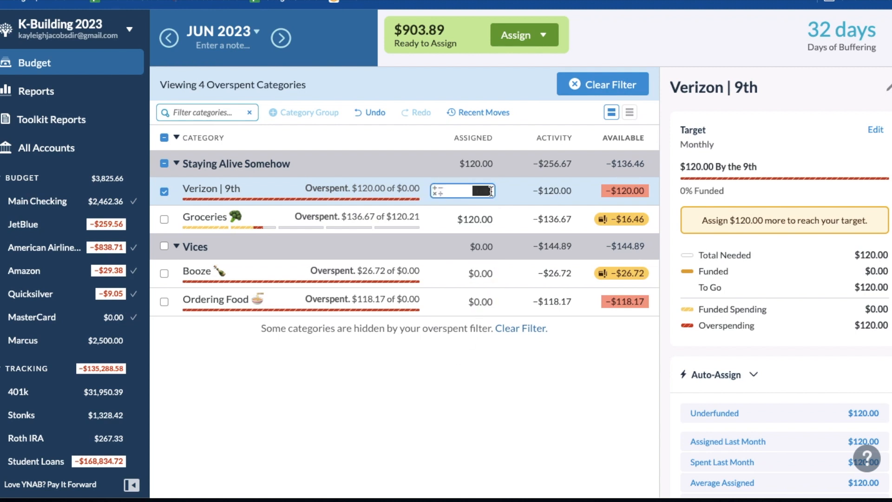
{"action": "type", "text": "+"}
{"action": "type", "text": "120"}
{"action": "key", "text": "Return"}
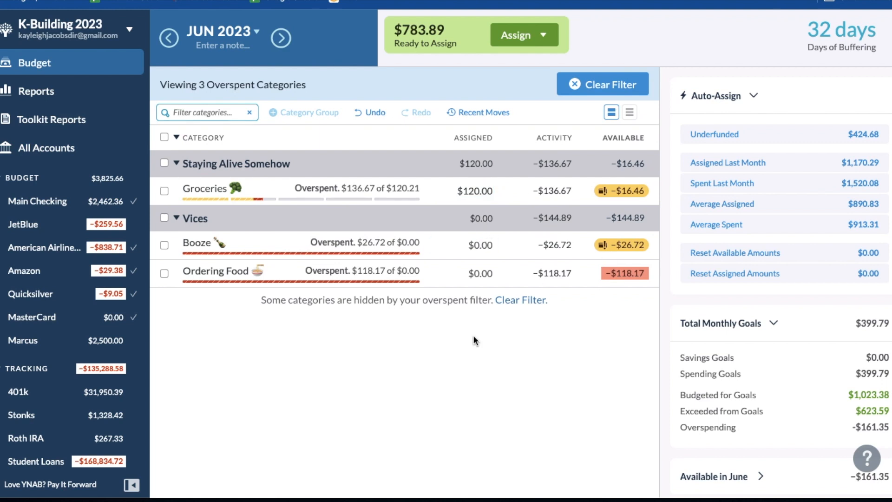
Add $16.46 to the assigned amount of the Groceries category
{"action": "left_click", "coordinate": [491, 189]}
{"action": "type", "text": "+"}
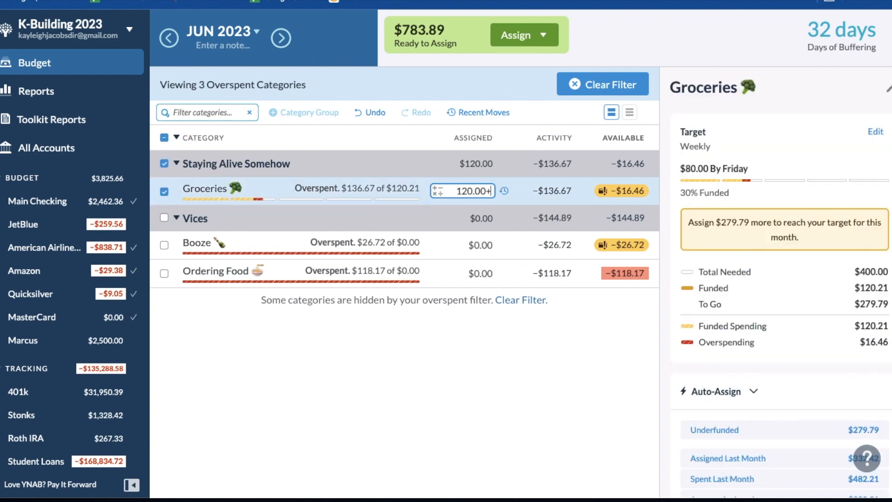
{"action": "type", "text": "16.46"}
{"action": "key", "text": "Return"}
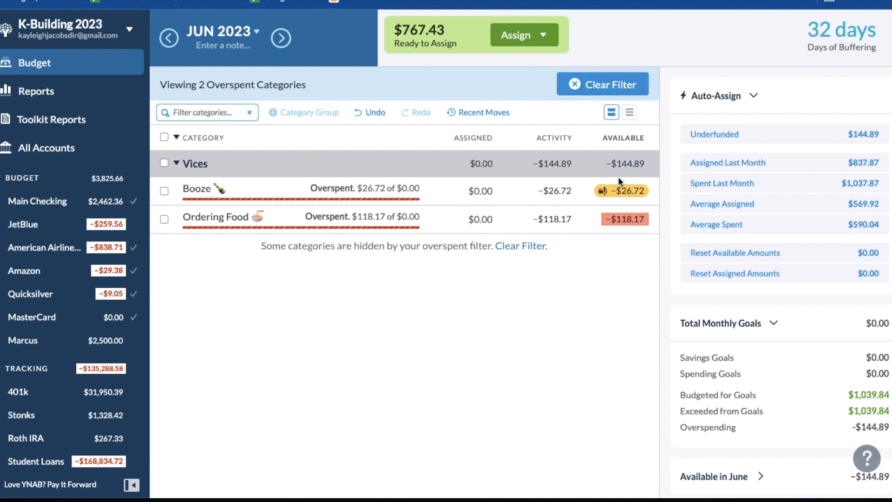
Clear the overspent filter and cover the Ordering Food overspending with money from Vices: Holding
{"action": "left_click", "coordinate": [599, 84]}
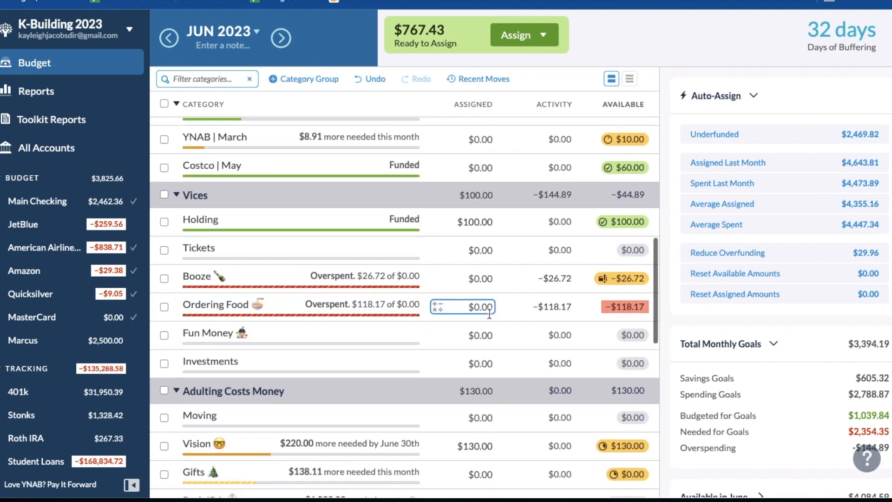
{"action": "scroll", "coordinate": [489, 315], "scroll_direction": "down", "scroll_amount": 1}
{"action": "left_click", "coordinate": [489, 317]}
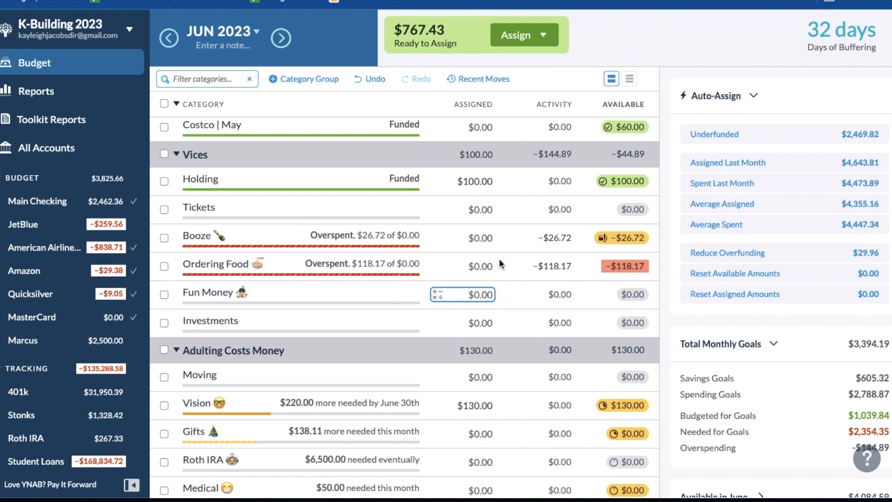
{"action": "left_click", "coordinate": [630, 268]}
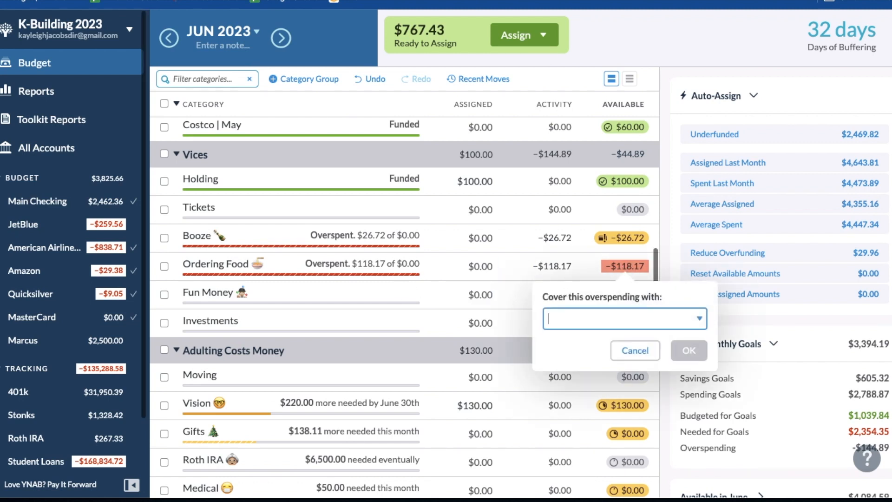
{"action": "type", "text": "holdi"}
{"action": "left_click", "coordinate": [659, 384]}
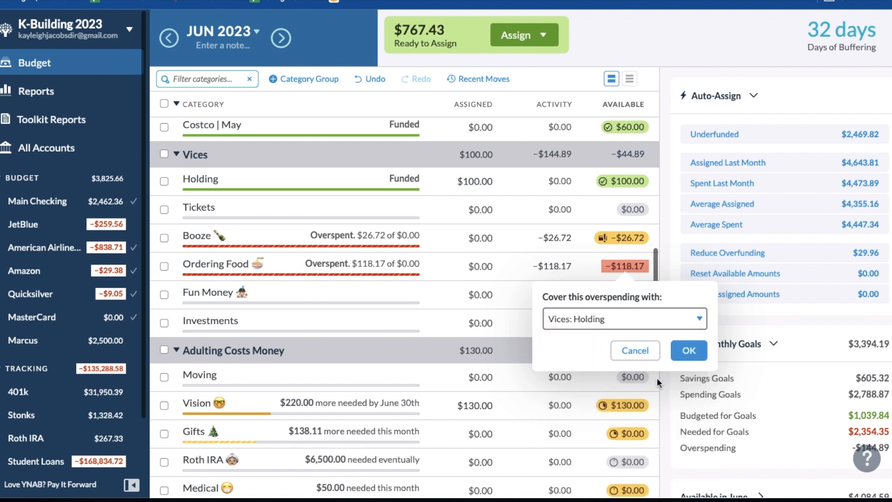
{"action": "left_click", "coordinate": [691, 351]}
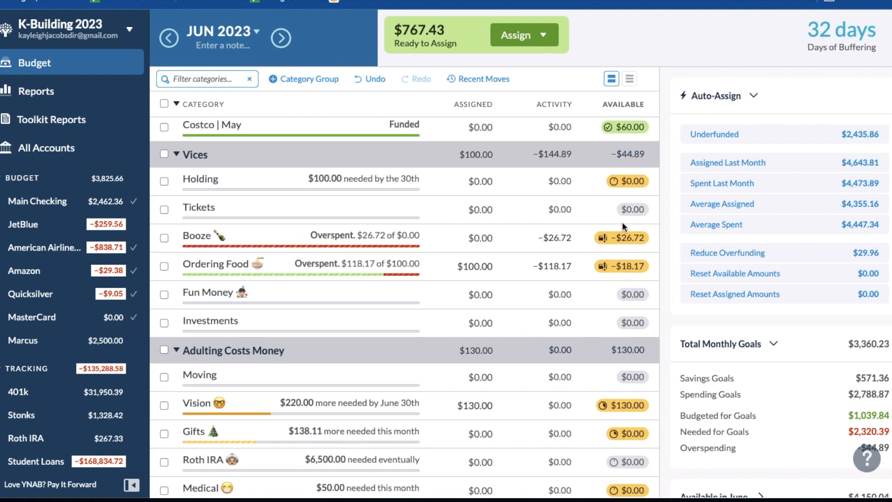
Add $26.72 to the assigned amount of the Booze category under Vices
{"action": "left_click", "coordinate": [493, 238]}
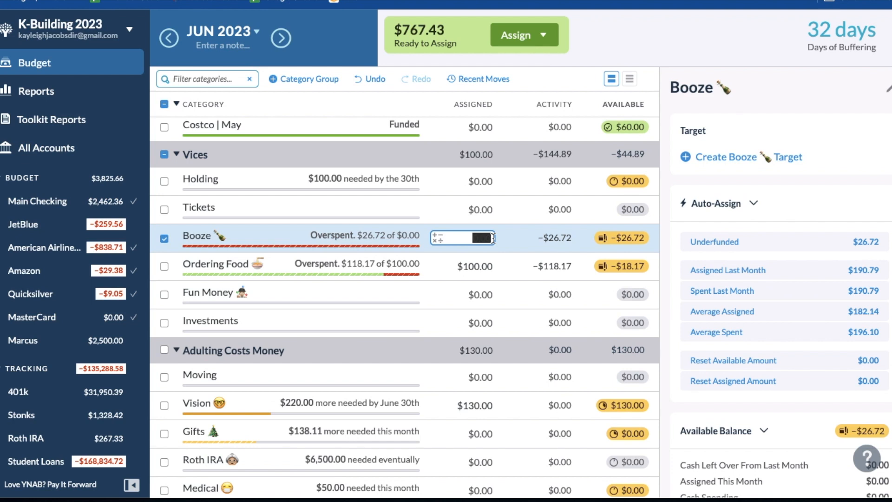
{"action": "type", "text": "+26.72"}
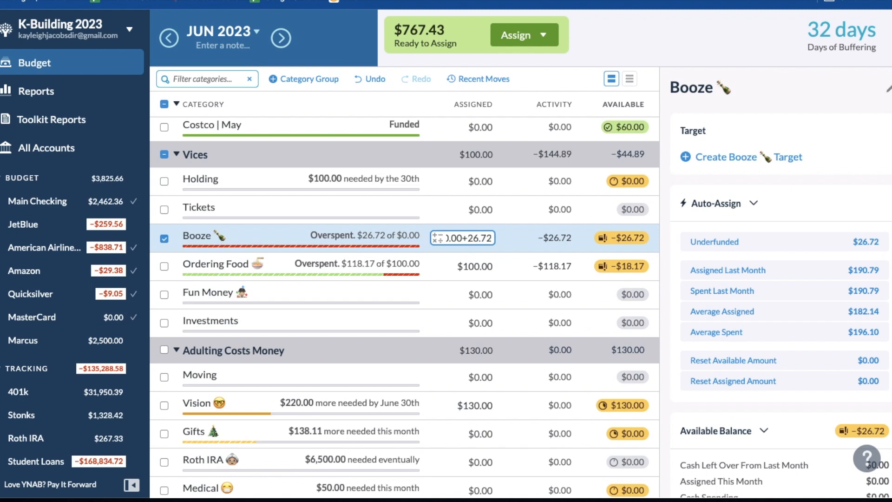
{"action": "key", "text": "Return"}
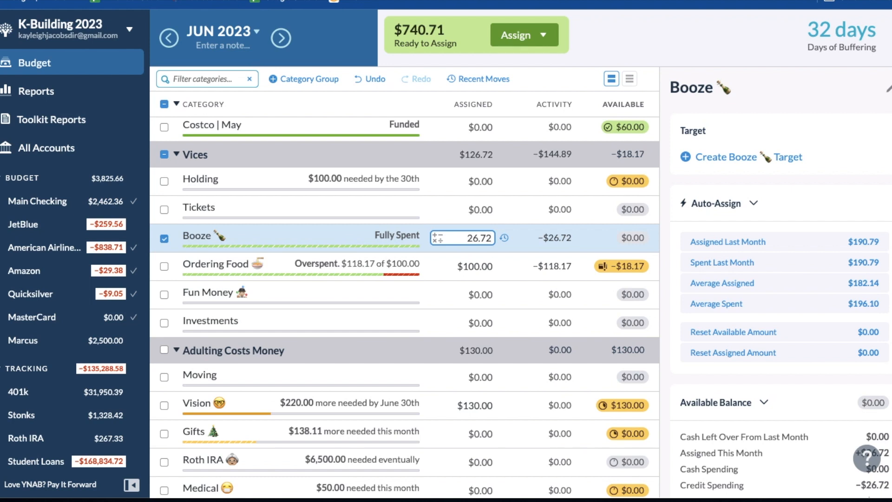
Add $18.17 to the assigned amount of Ordering Food, then deselect the category
{"action": "left_click", "coordinate": [492, 268]}
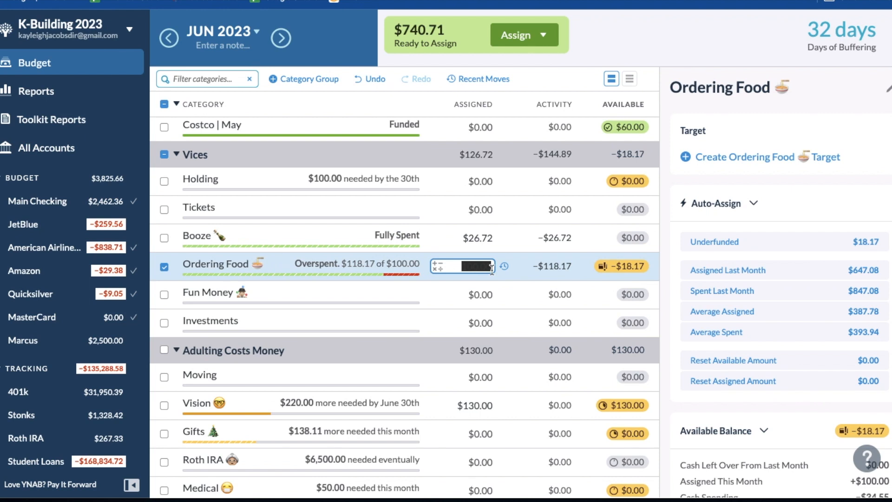
{"action": "left_click", "coordinate": [491, 268]}
{"action": "type", "text": "+18"}
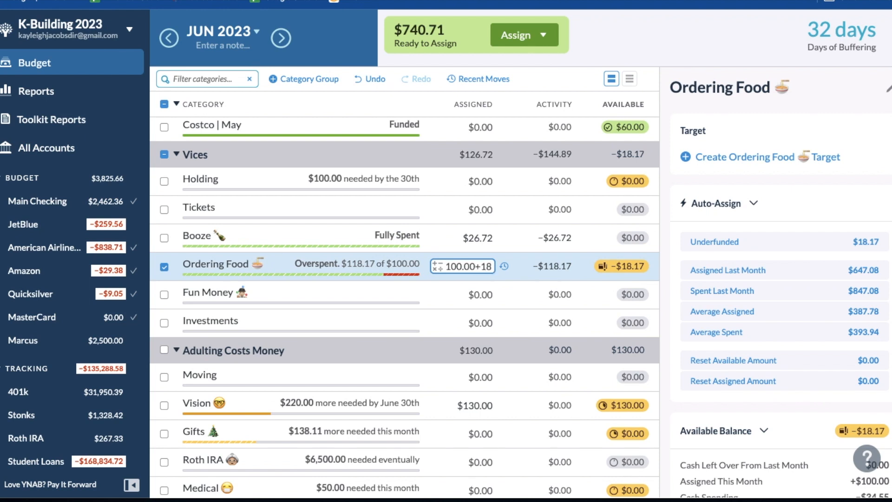
{"action": "type", "text": ".17"}
{"action": "key", "text": "Return"}
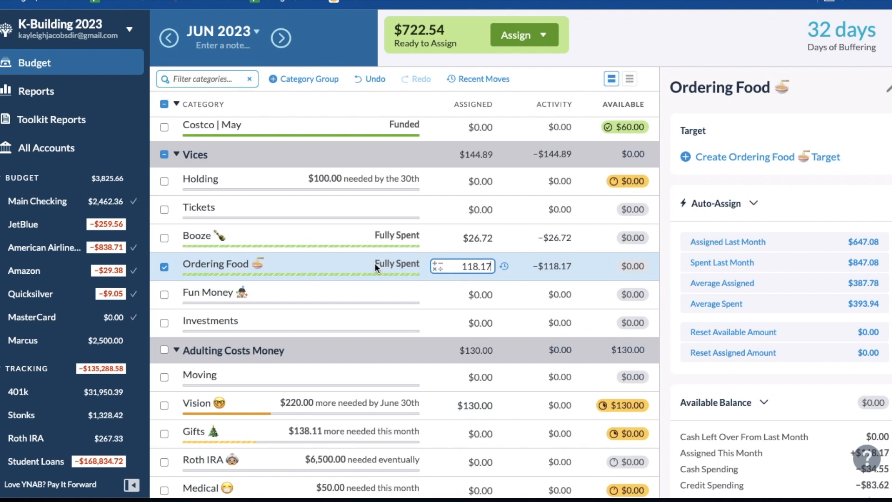
{"action": "left_click", "coordinate": [164, 269]}
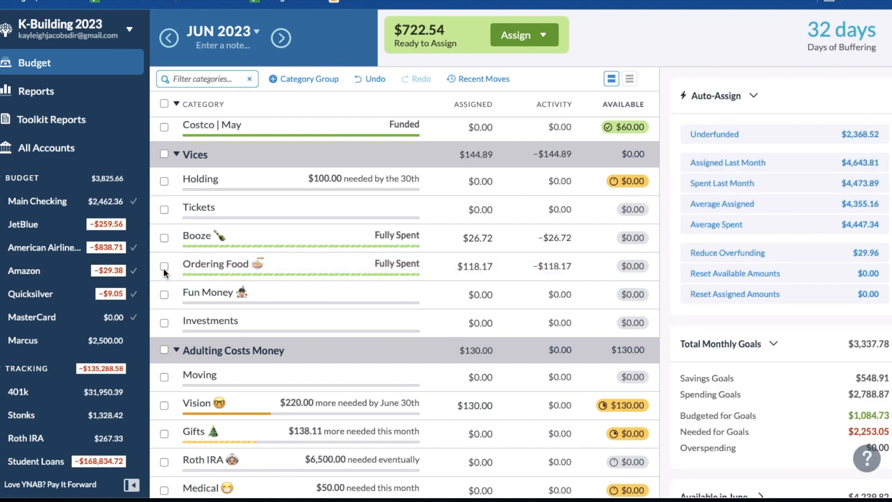
Review what the categories from Staying Alive Somehow to Adulting Costs Money still need, and check the Rent | 1st target
{"action": "scroll", "coordinate": [205, 253], "scroll_direction": "up", "scroll_amount": 10}
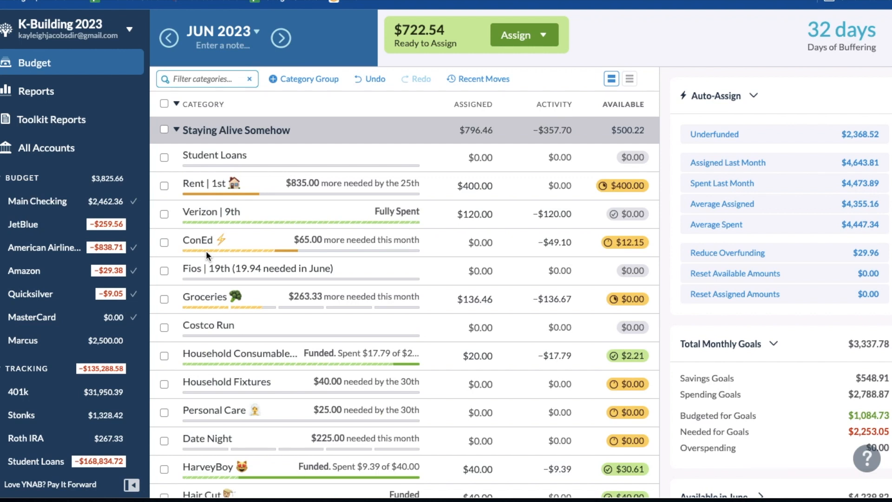
{"action": "scroll", "coordinate": [211, 275], "scroll_direction": "down", "scroll_amount": 8}
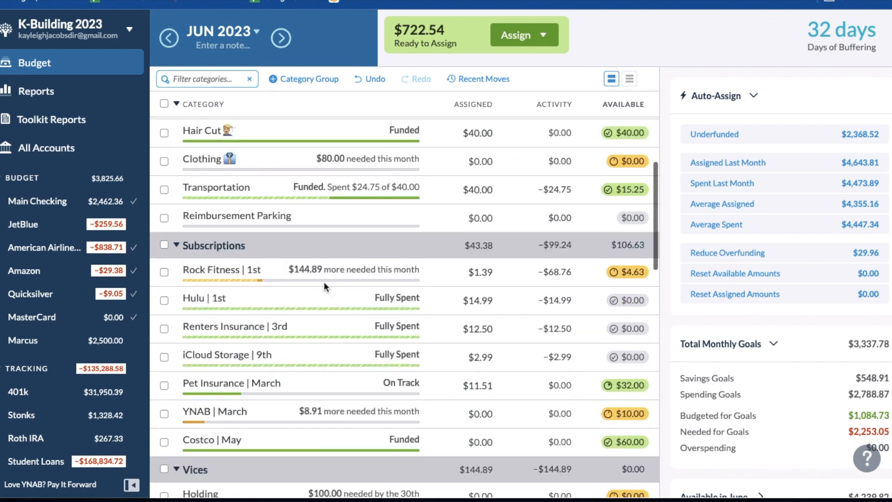
{"action": "scroll", "coordinate": [325, 281], "scroll_direction": "down", "scroll_amount": 3}
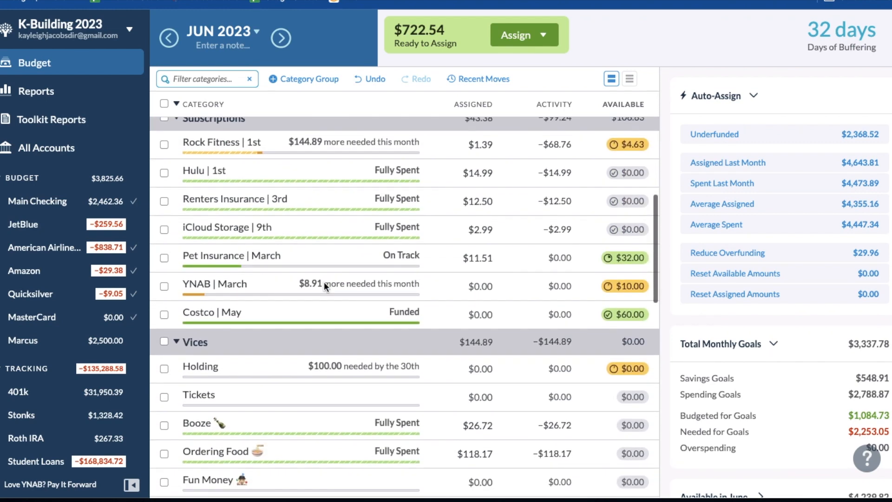
{"action": "scroll", "coordinate": [323, 279], "scroll_direction": "down", "scroll_amount": 1}
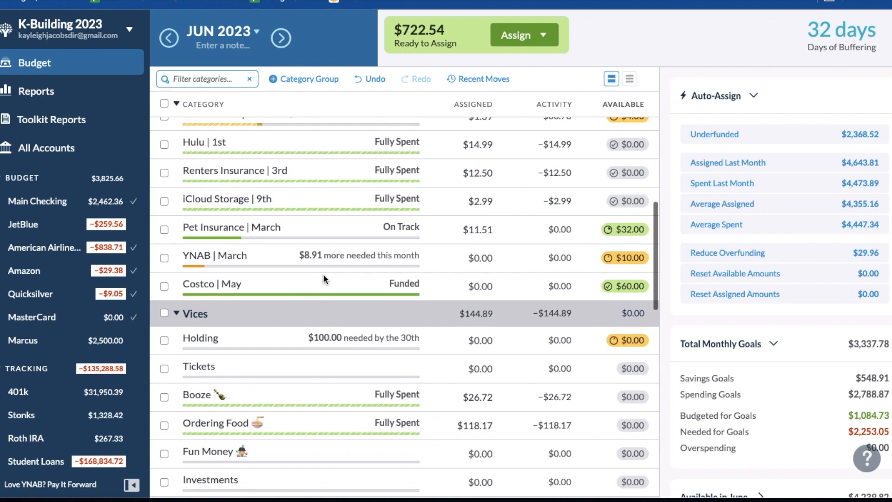
{"action": "scroll", "coordinate": [323, 279], "scroll_direction": "down", "scroll_amount": 5}
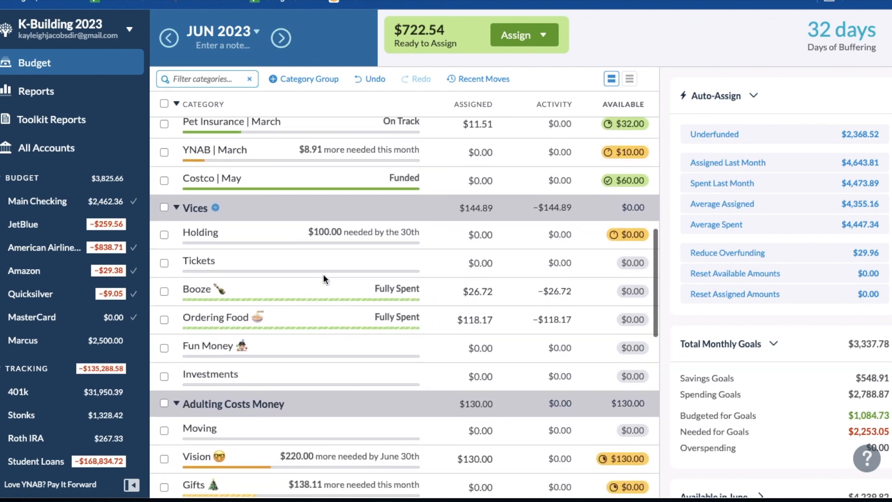
{"action": "scroll", "coordinate": [323, 278], "scroll_direction": "down", "scroll_amount": 6}
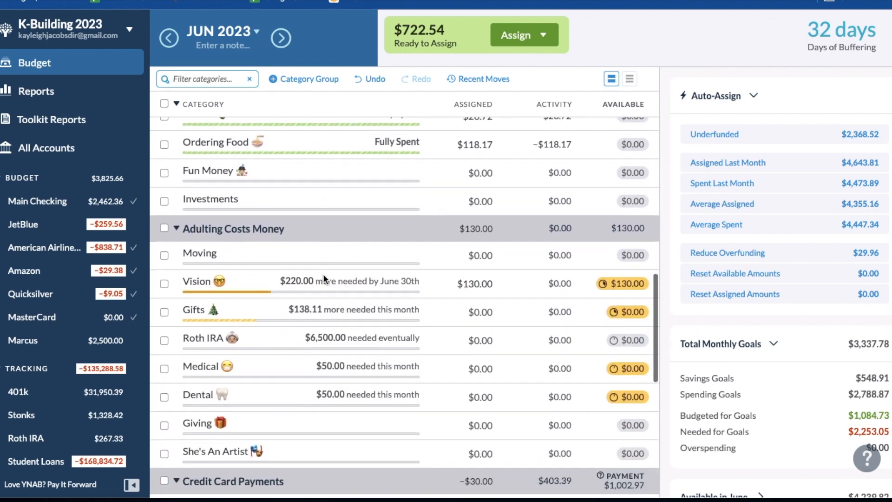
{"action": "scroll", "coordinate": [324, 277], "scroll_direction": "up", "scroll_amount": 10}
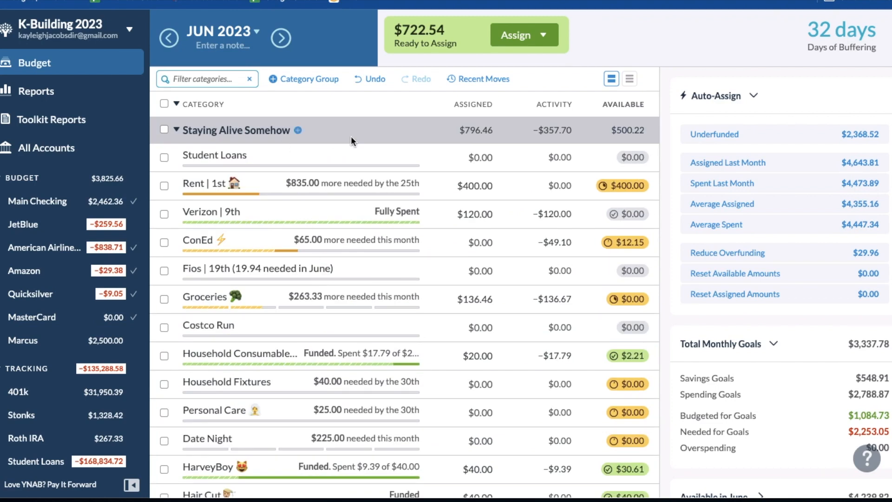
{"action": "left_click", "coordinate": [483, 186]}
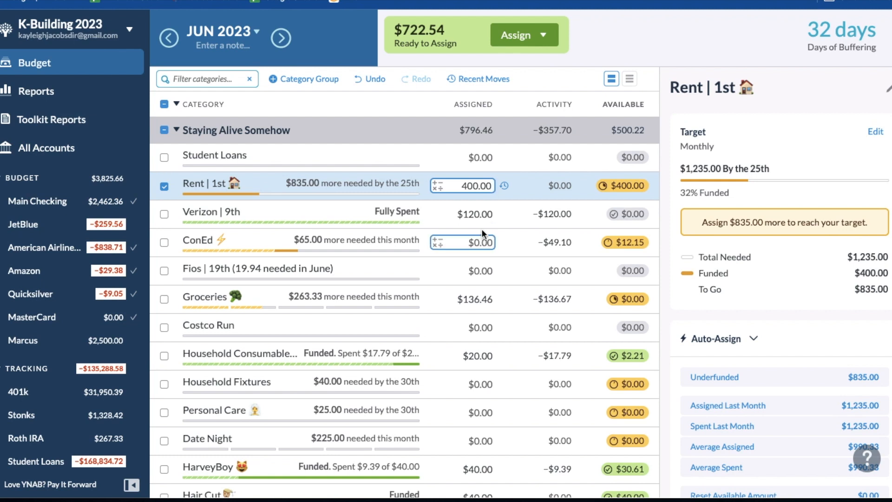
{"action": "left_click", "coordinate": [427, 224]}
{"action": "left_click", "coordinate": [164, 213]}
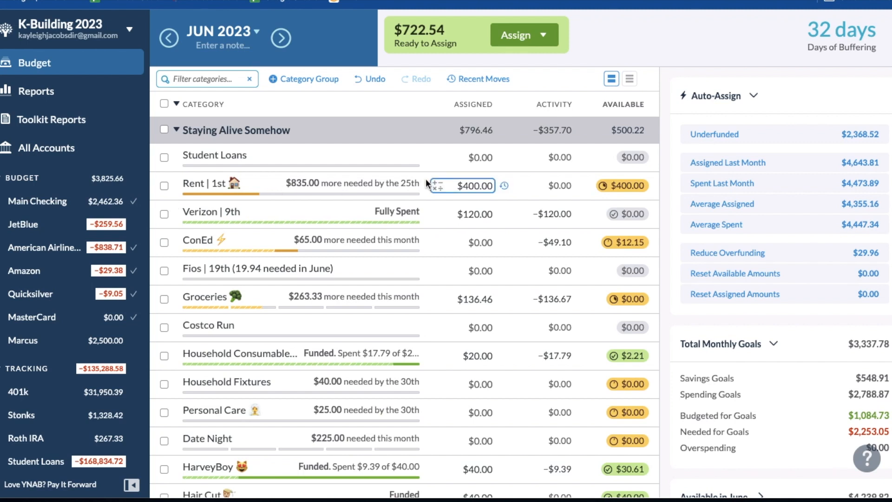
Add $400 to the assigned amount of Rent | 1st, then deselect the category
{"action": "left_click", "coordinate": [491, 185]}
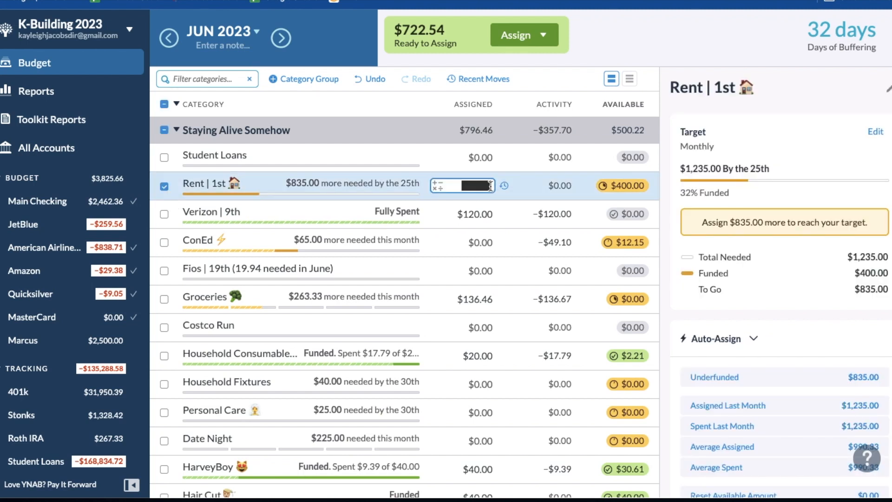
{"action": "left_click", "coordinate": [490, 186]}
{"action": "type", "text": "+400"}
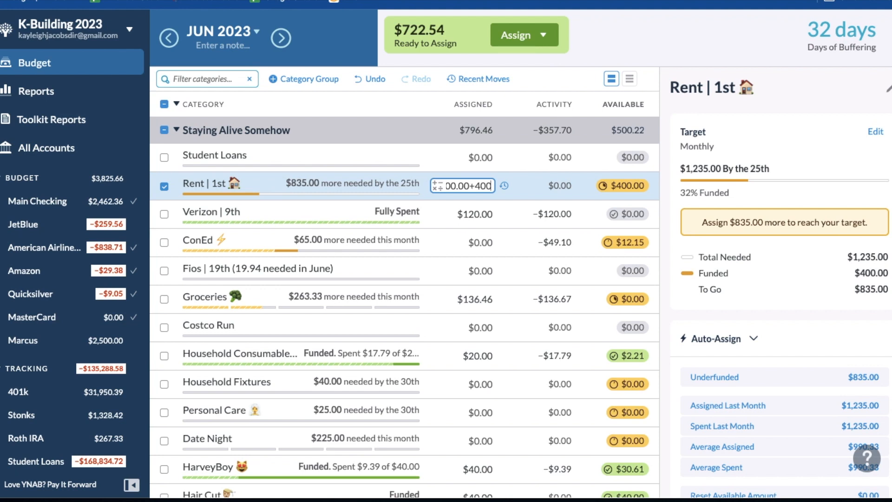
{"action": "key", "text": "Return"}
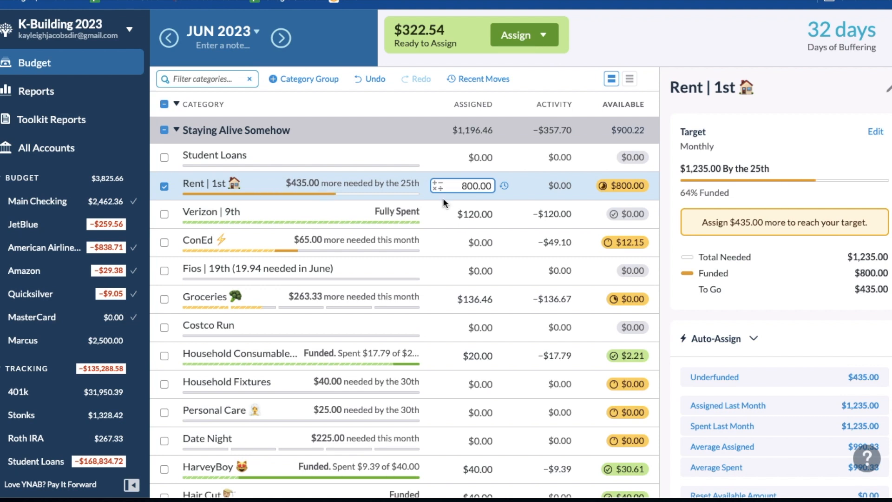
{"action": "left_click", "coordinate": [163, 190]}
{"action": "scroll", "coordinate": [183, 236], "scroll_direction": "down", "scroll_amount": 2}
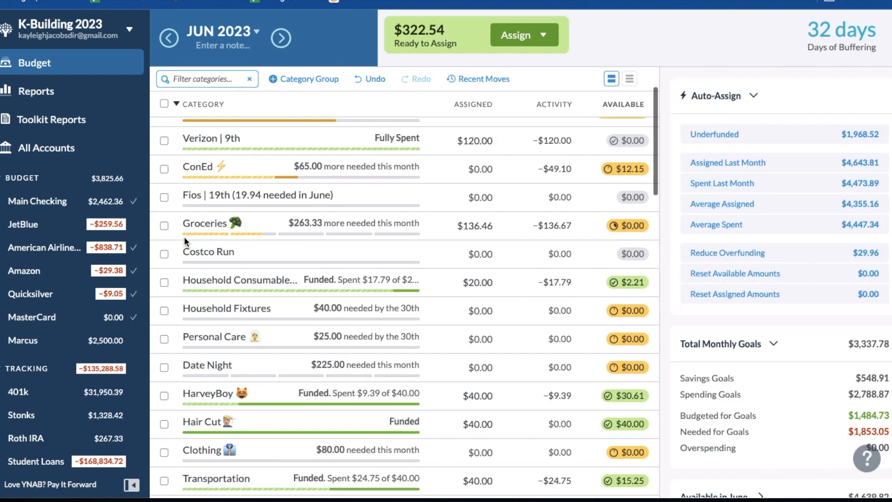
Add $65 to the assigned amount of the ConEd category, then deselect the category
{"action": "scroll", "coordinate": [372, 143], "scroll_direction": "down", "scroll_amount": 1}
{"action": "left_click", "coordinate": [493, 142]}
{"action": "left_click", "coordinate": [493, 142]}
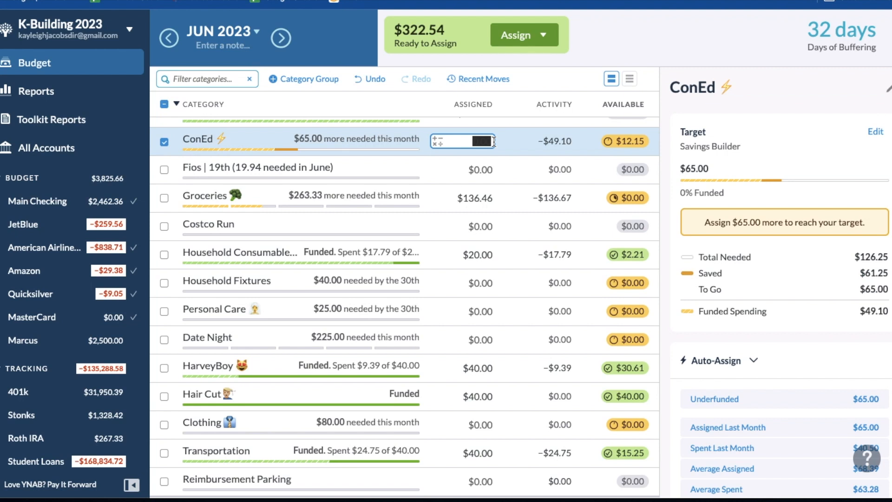
{"action": "left_click", "coordinate": [493, 142]}
{"action": "type", "text": "+65"}
{"action": "key", "text": "Return"}
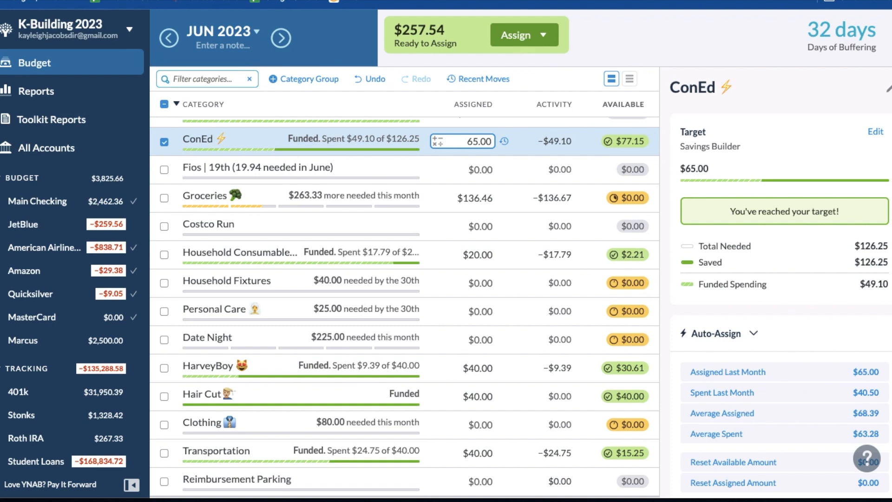
{"action": "left_click", "coordinate": [163, 143]}
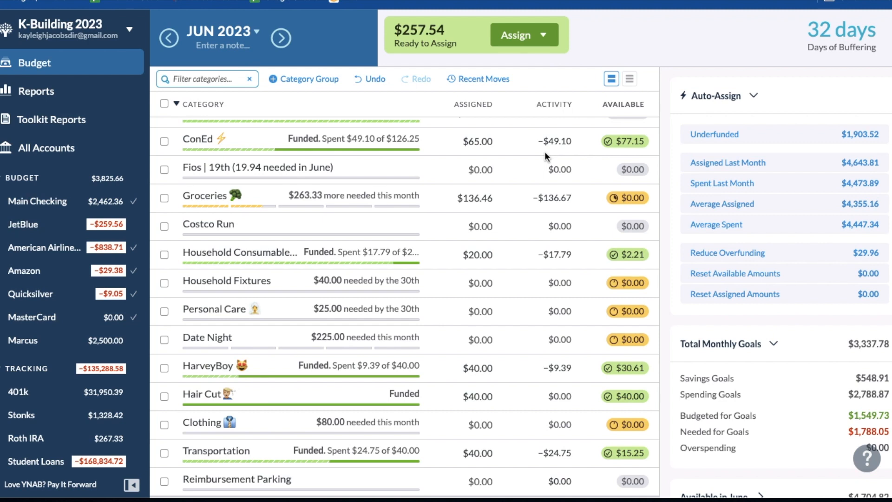
Assign $19.94 to the Fios | 19th category under Staying Alive Somehow
{"action": "left_click", "coordinate": [493, 171]}
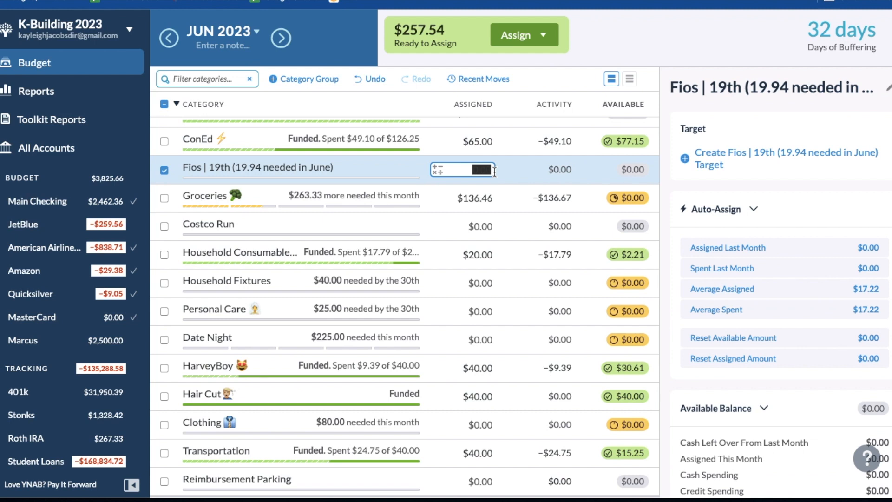
{"action": "type", "text": "+19.94"}
{"action": "key", "text": "Return"}
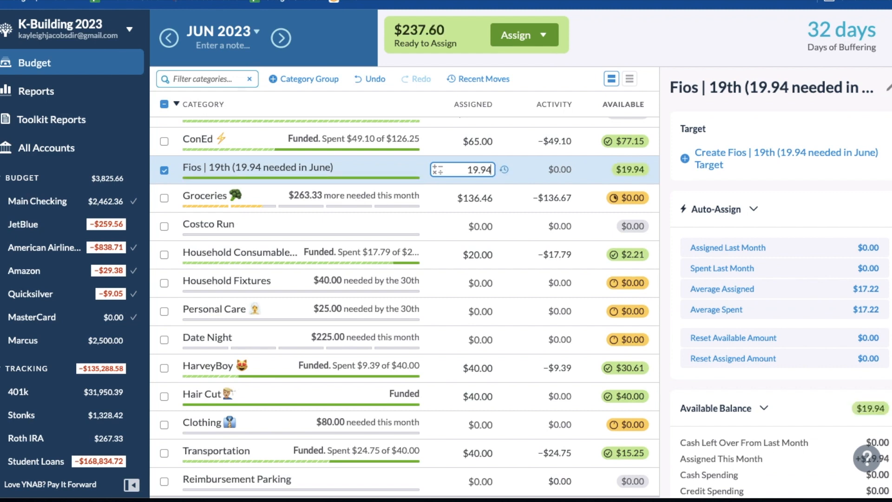
Add $147 to the assigned amount of Groceries, then deselect the category
{"action": "left_click", "coordinate": [494, 198]}
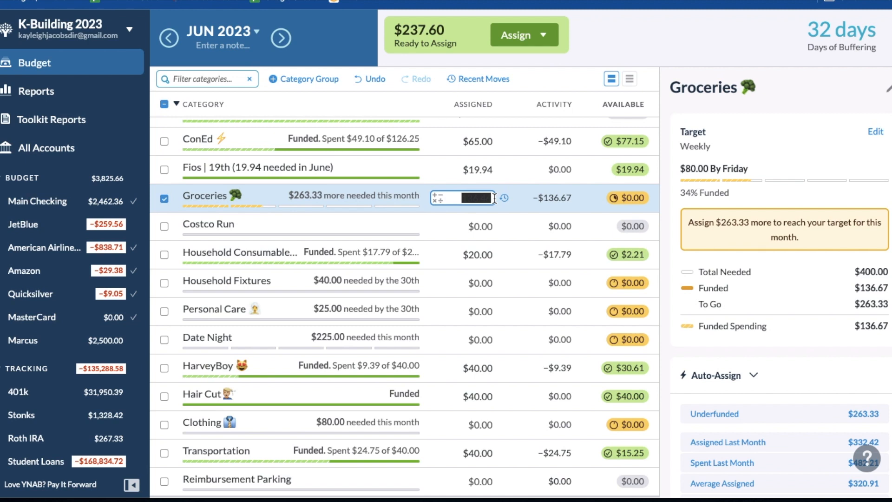
{"action": "left_click", "coordinate": [494, 198]}
{"action": "type", "text": "+147"}
{"action": "key", "text": "Return"}
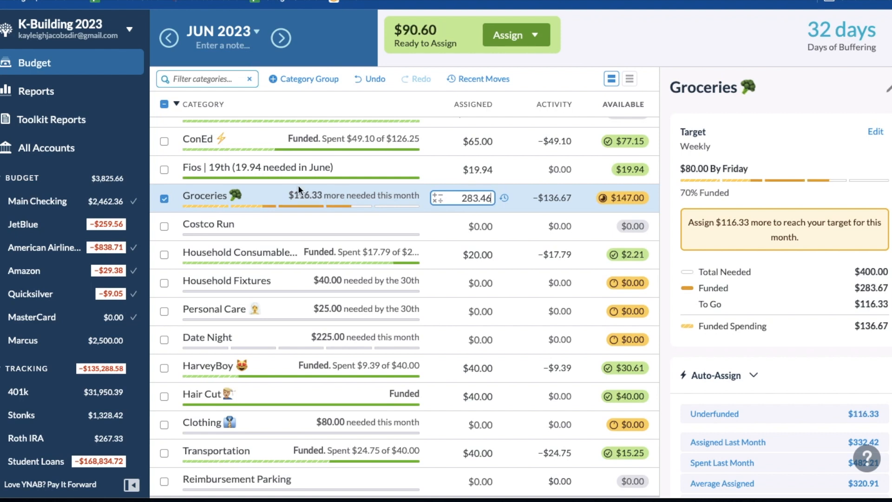
{"action": "left_click", "coordinate": [164, 197]}
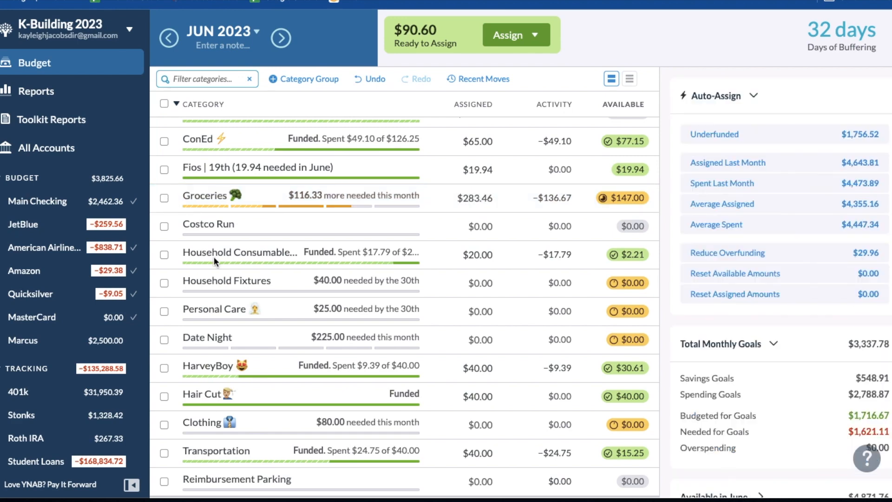
Check the June spending activity of the Household Consumables category and close the transaction list
{"action": "scroll", "coordinate": [213, 257], "scroll_direction": "down", "scroll_amount": 1}
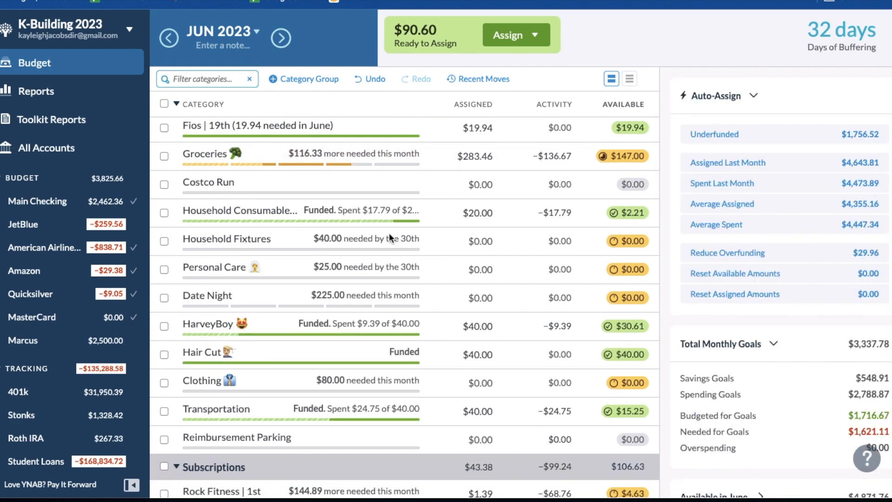
{"action": "left_click", "coordinate": [474, 213]}
{"action": "left_click", "coordinate": [492, 213]}
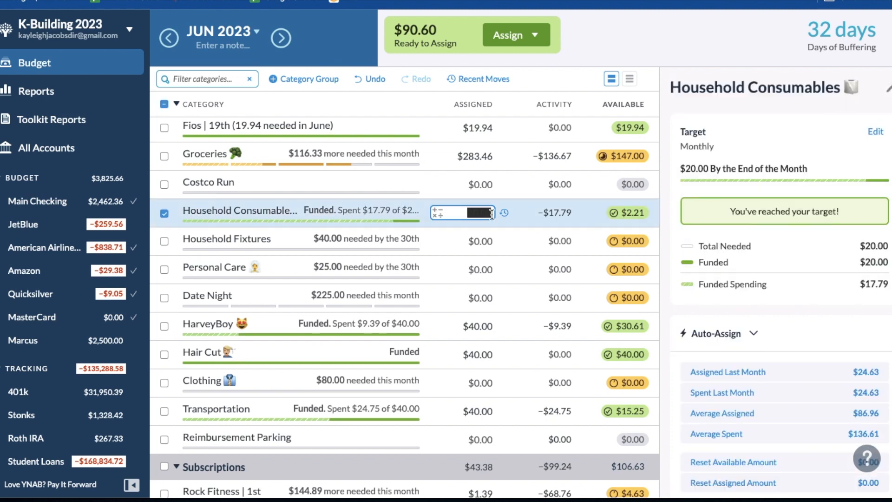
{"action": "left_click", "coordinate": [555, 213]}
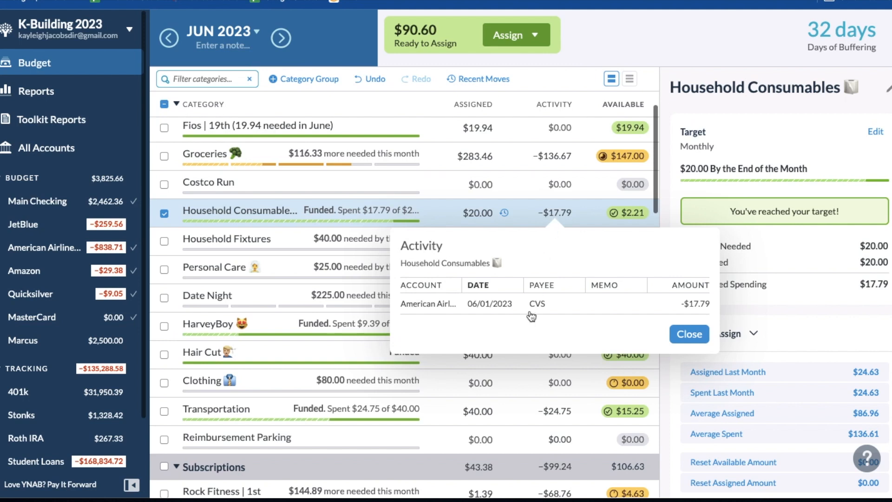
{"action": "left_click", "coordinate": [689, 334]}
Add $15 to the assigned amount of Household Consumables
{"action": "left_click", "coordinate": [492, 212]}
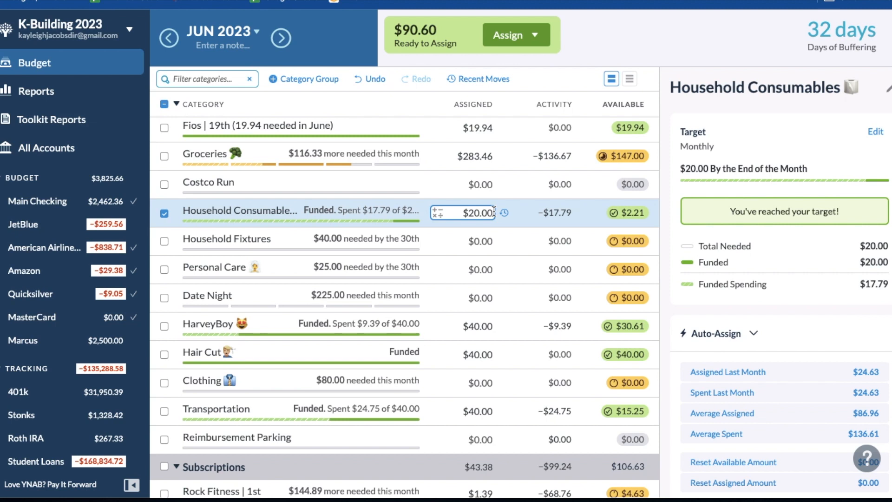
{"action": "double_click", "coordinate": [492, 213]}
{"action": "left_click", "coordinate": [491, 215]}
{"action": "type", "text": "+15"}
{"action": "key", "text": "Return"}
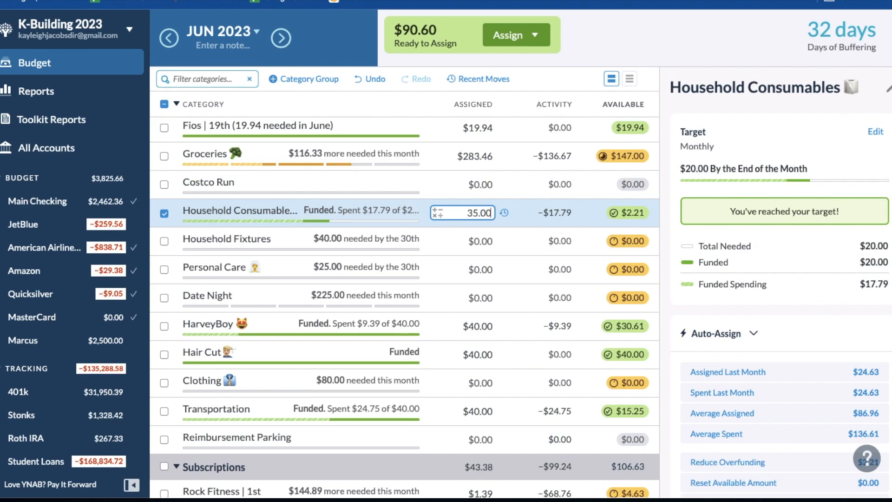
Assign $75.60 to the Holding category under Vices, then deselect the category
{"action": "scroll", "coordinate": [493, 244], "scroll_direction": "down", "scroll_amount": 2}
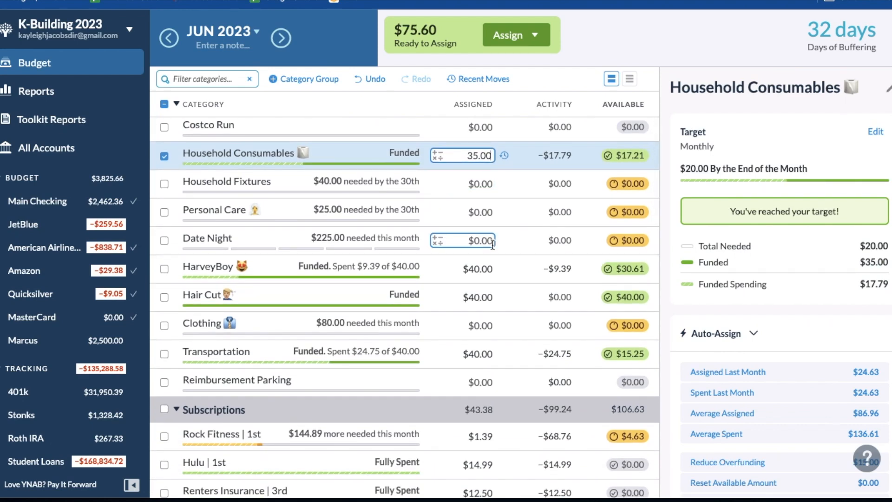
{"action": "scroll", "coordinate": [492, 243], "scroll_direction": "down", "scroll_amount": 5}
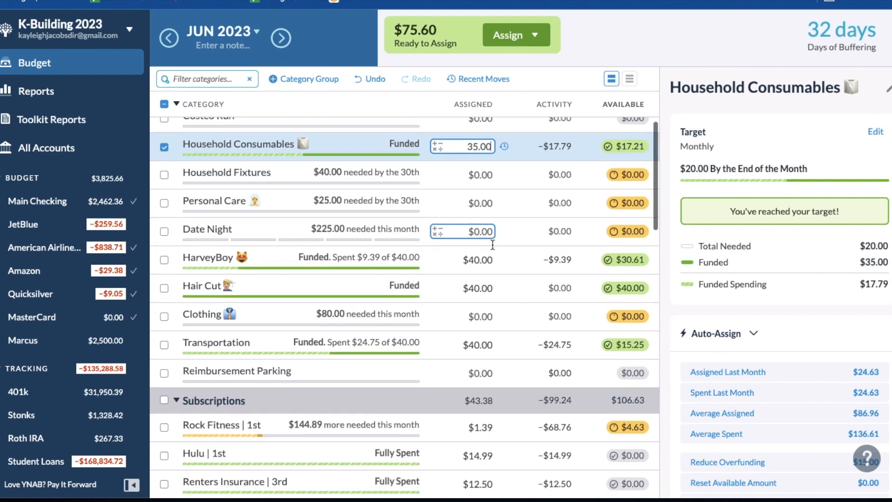
{"action": "scroll", "coordinate": [492, 244], "scroll_direction": "down", "scroll_amount": 9}
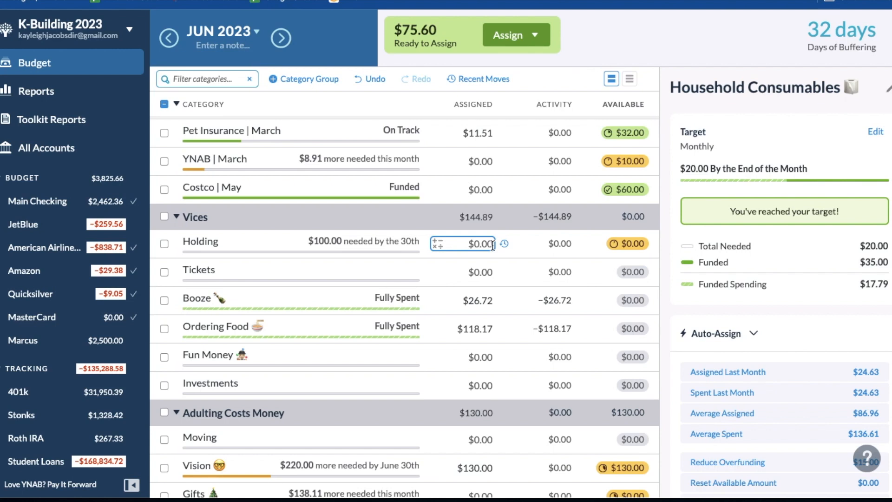
{"action": "left_click", "coordinate": [491, 243]}
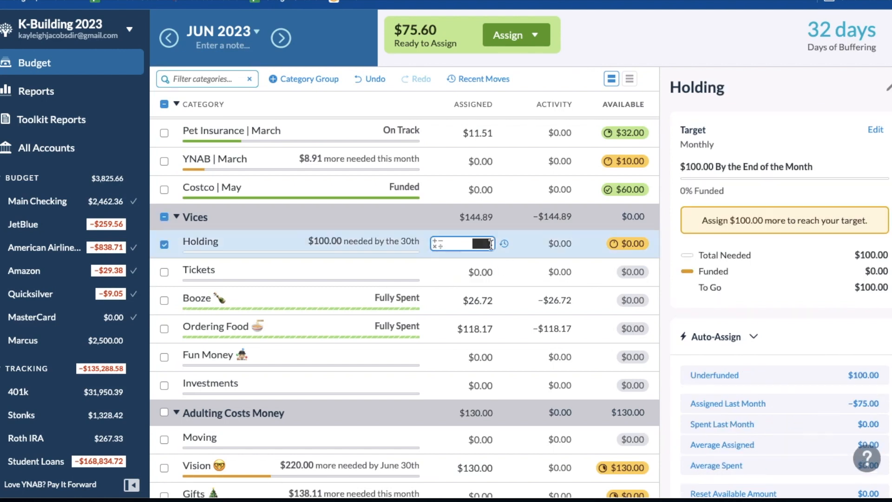
{"action": "left_click", "coordinate": [491, 244]}
{"action": "type", "text": "+75.60"}
{"action": "key", "text": "Return"}
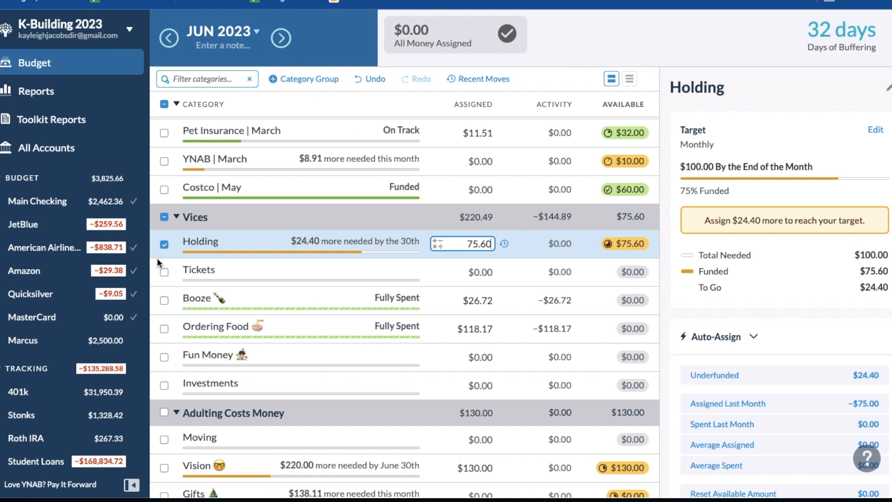
{"action": "left_click", "coordinate": [164, 244]}
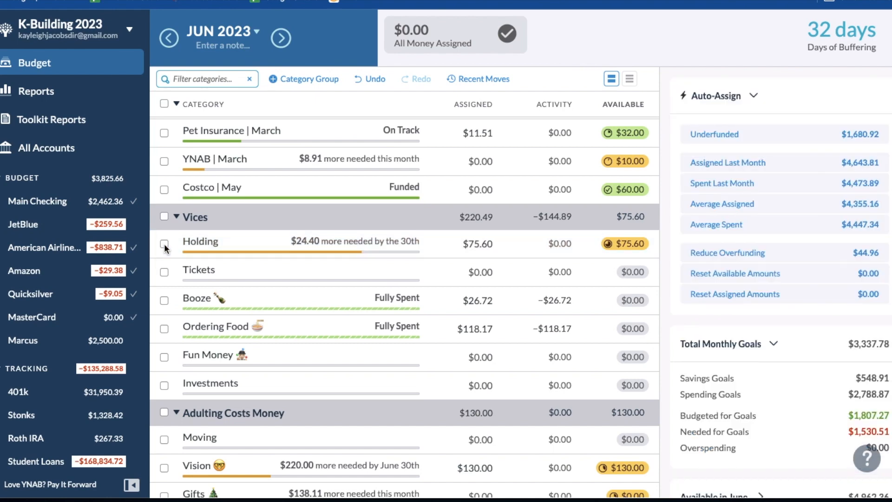
Review the funding status and remaining needs of the categories under Staying Alive Somehow and Subscriptions
{"action": "scroll", "coordinate": [263, 271], "scroll_direction": "up", "scroll_amount": 10}
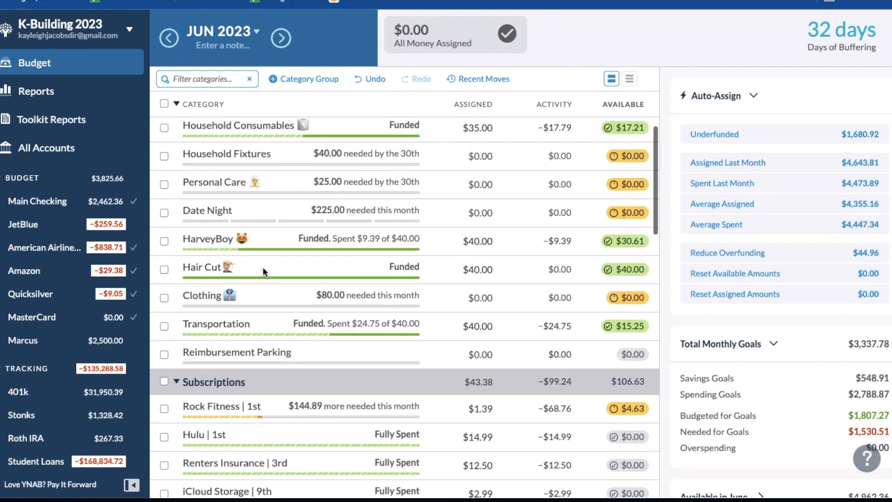
{"action": "scroll", "coordinate": [263, 271], "scroll_direction": "up", "scroll_amount": 2}
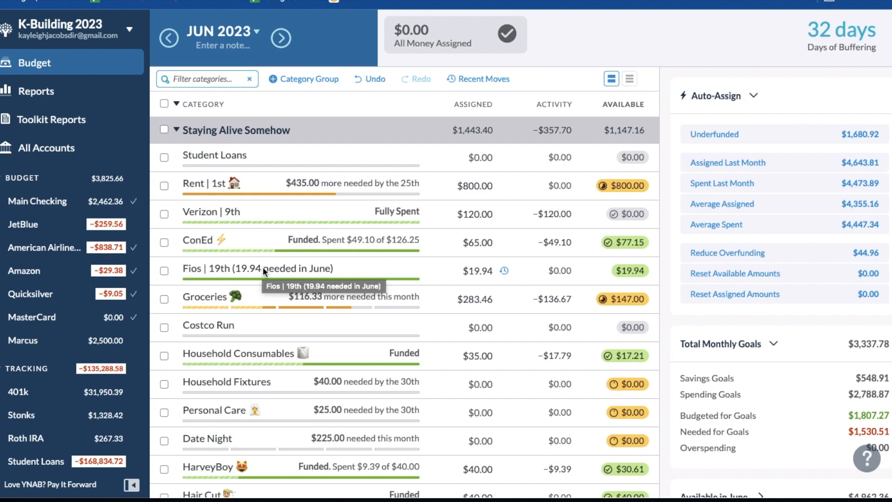
{"action": "scroll", "coordinate": [263, 266], "scroll_direction": "down", "scroll_amount": 1}
{"action": "scroll", "coordinate": [263, 157], "scroll_direction": "up", "scroll_amount": 1}
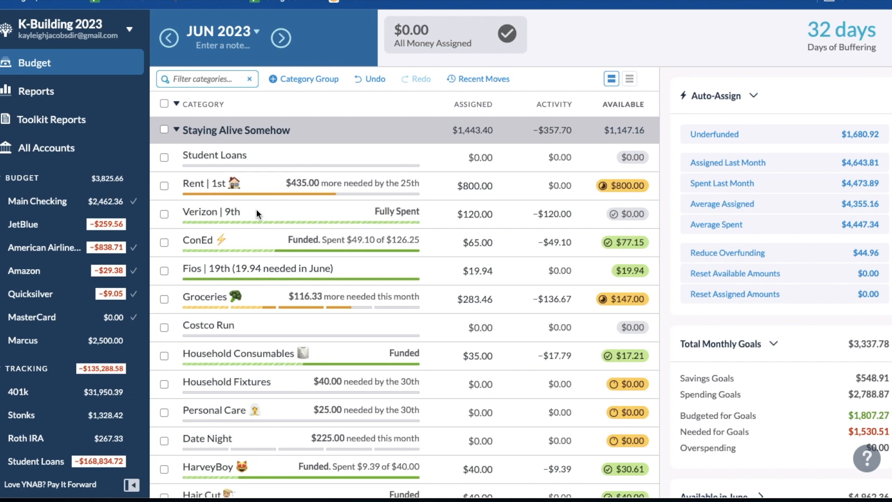
{"action": "scroll", "coordinate": [334, 263], "scroll_direction": "down", "scroll_amount": 1}
{"action": "scroll", "coordinate": [334, 261], "scroll_direction": "down", "scroll_amount": 2}
{"action": "scroll", "coordinate": [334, 261], "scroll_direction": "down", "scroll_amount": 3}
{"action": "scroll", "coordinate": [334, 261], "scroll_direction": "down", "scroll_amount": 1}
{"action": "scroll", "coordinate": [333, 261], "scroll_direction": "up", "scroll_amount": 7}
{"action": "scroll", "coordinate": [287, 304], "scroll_direction": "down", "scroll_amount": 6}
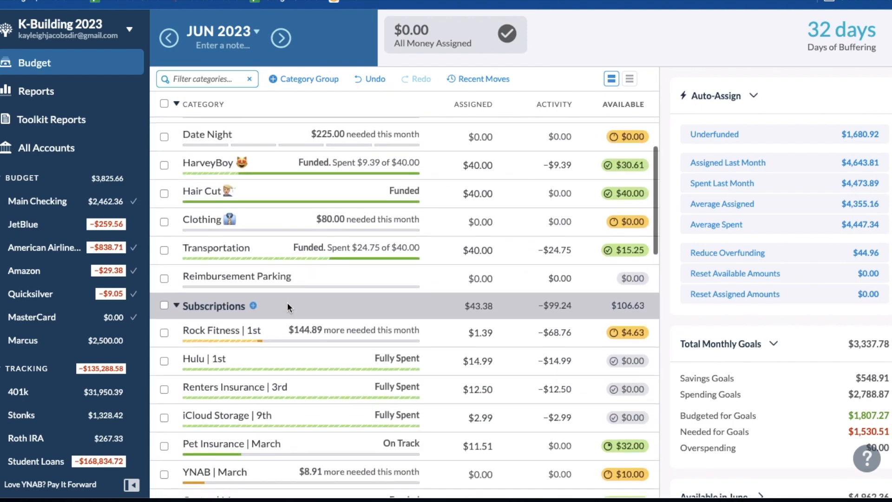
{"action": "scroll", "coordinate": [288, 307], "scroll_direction": "up", "scroll_amount": 2}
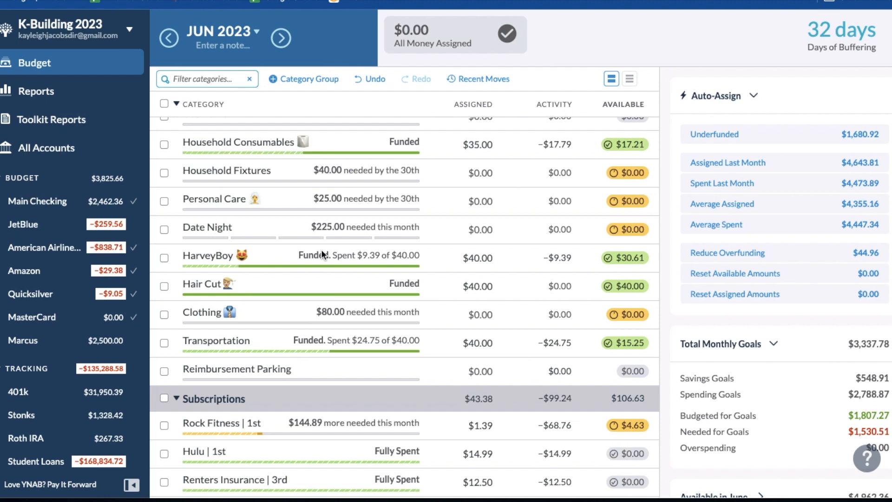
Compare the underfunded total of all selected categories with and without Date Night, then clear the selection
{"action": "left_click", "coordinate": [163, 103]}
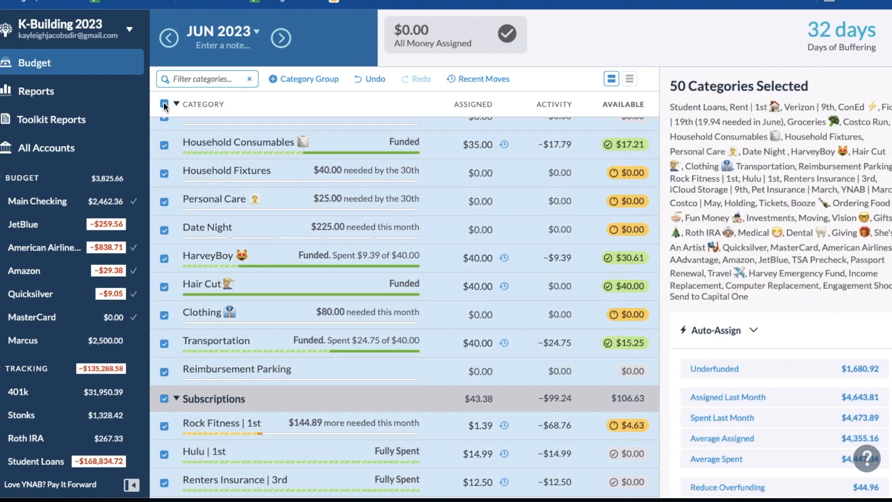
{"action": "left_click", "coordinate": [164, 230]}
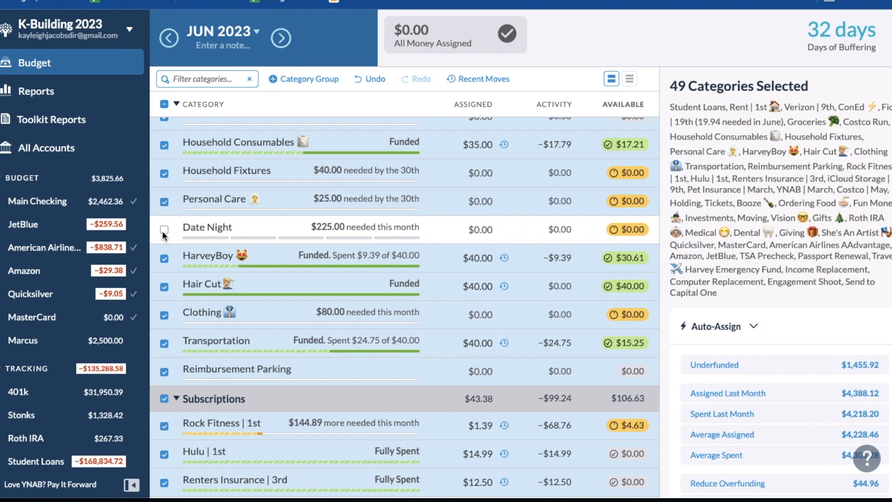
{"action": "left_click", "coordinate": [164, 230]}
{"action": "left_click", "coordinate": [163, 104]}
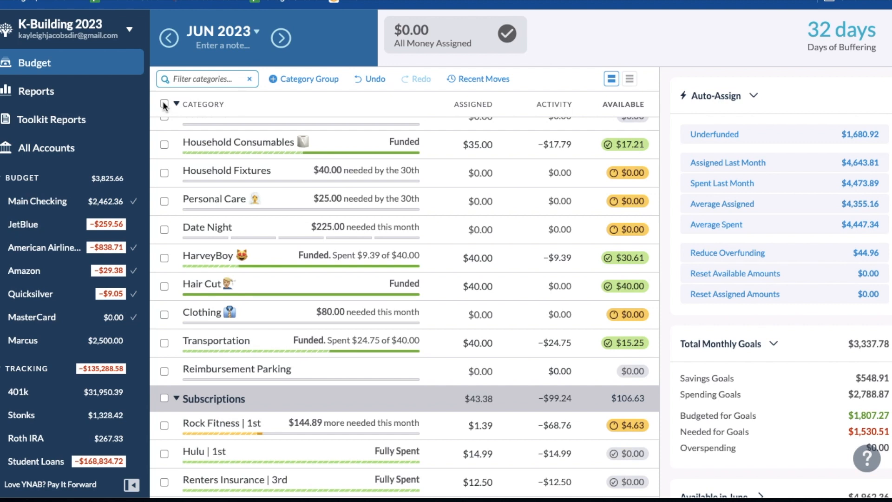
{"action": "left_click", "coordinate": [434, 154]}
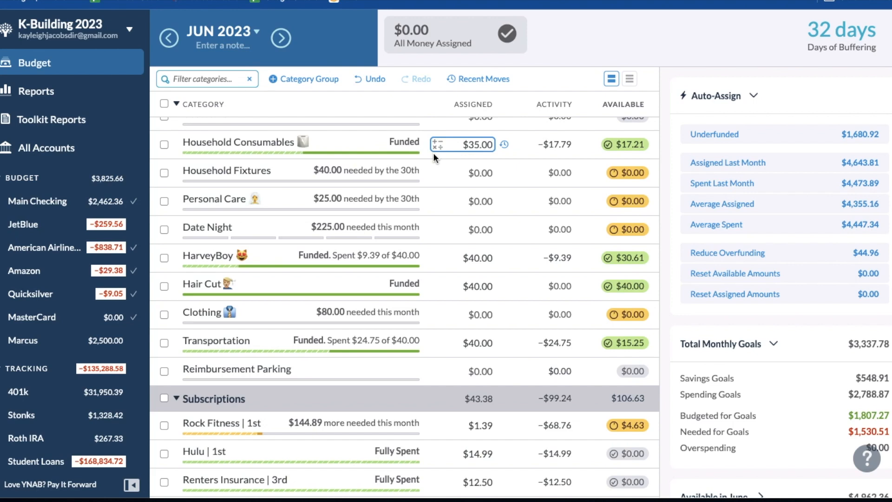
{"action": "scroll", "coordinate": [436, 324], "scroll_direction": "down", "scroll_amount": 10}
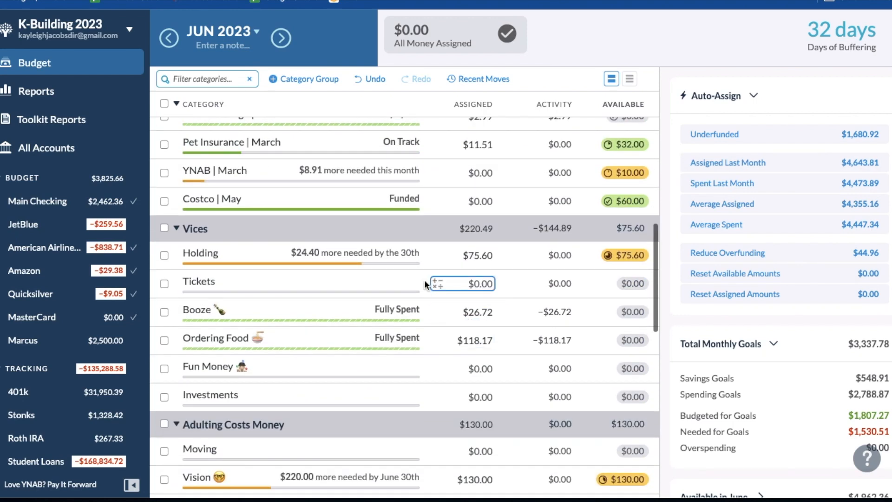
{"action": "scroll", "coordinate": [437, 273], "scroll_direction": "down", "scroll_amount": 1}
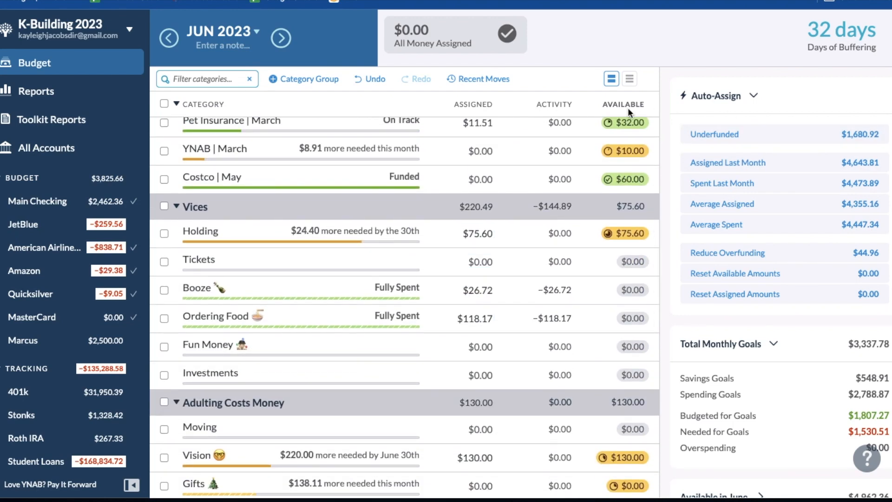
{"action": "scroll", "coordinate": [385, 150], "scroll_direction": "up", "scroll_amount": 15}
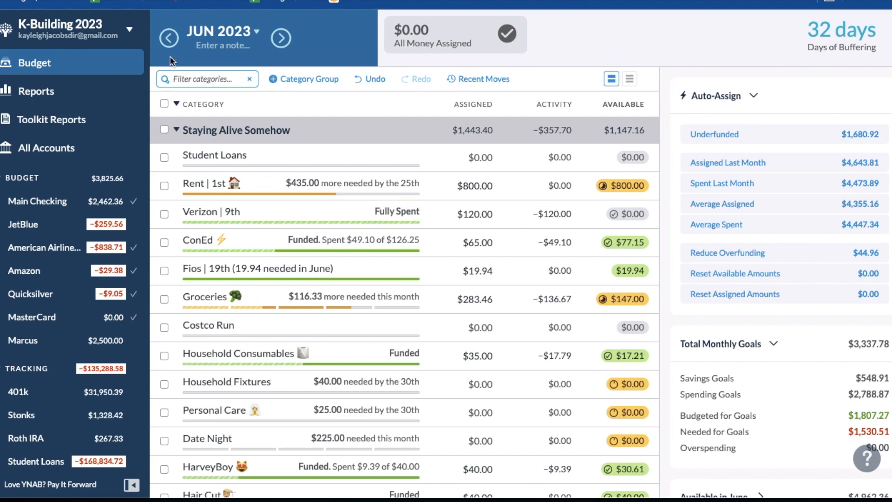
Switch to the recent budget whose name starts with "Oh No! My Future!"
{"action": "left_click", "coordinate": [132, 30]}
{"action": "mouse_move", "coordinate": [101, 89]}
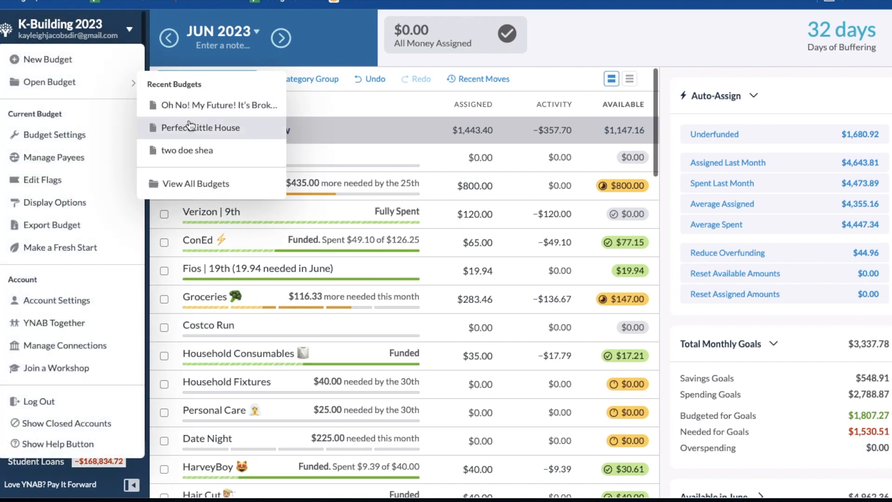
{"action": "left_click", "coordinate": [194, 109]}
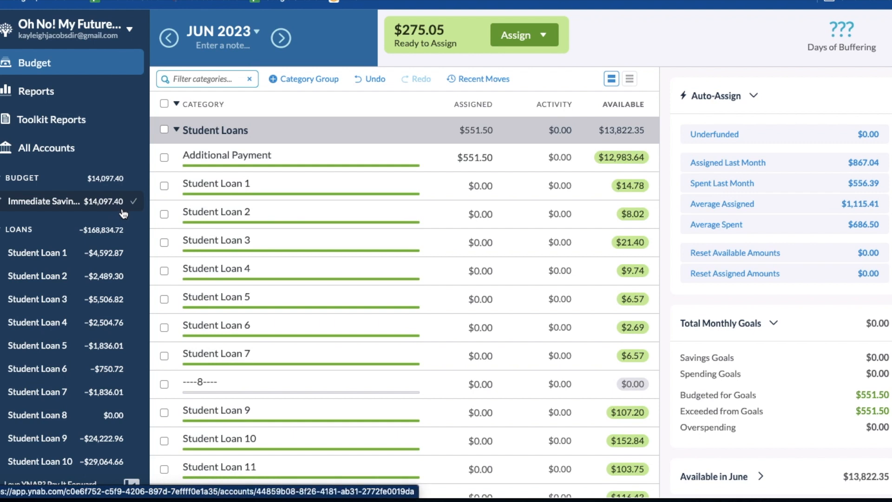
Add $275.05 to the assigned amount of the Additional Payment category under Student Loans
{"action": "left_click", "coordinate": [492, 158]}
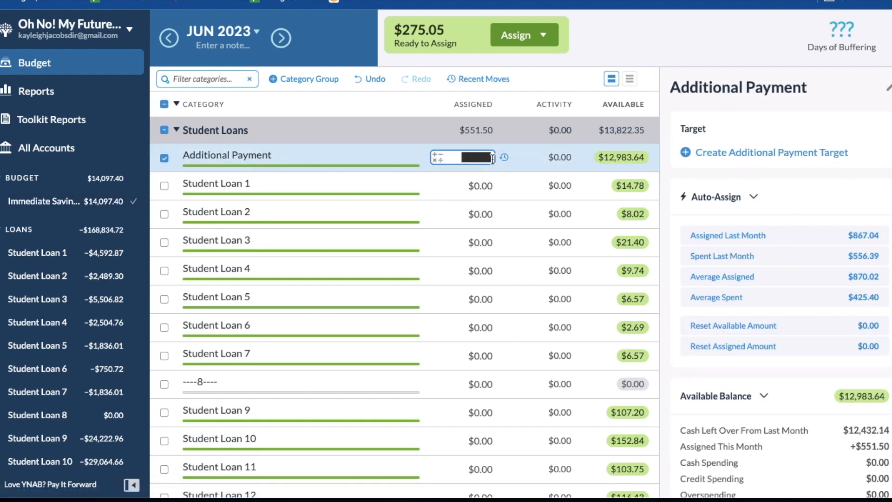
{"action": "left_click", "coordinate": [492, 158]}
{"action": "type", "text": "+275.05"}
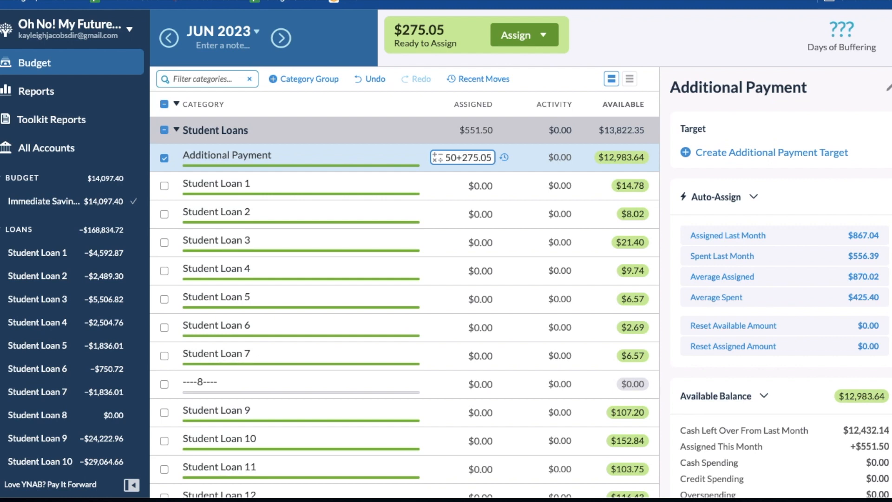
{"action": "key", "text": "Return"}
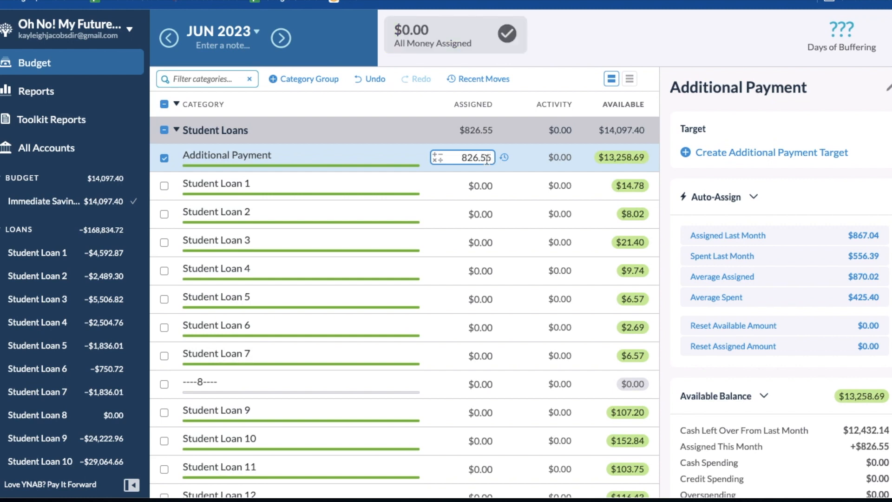